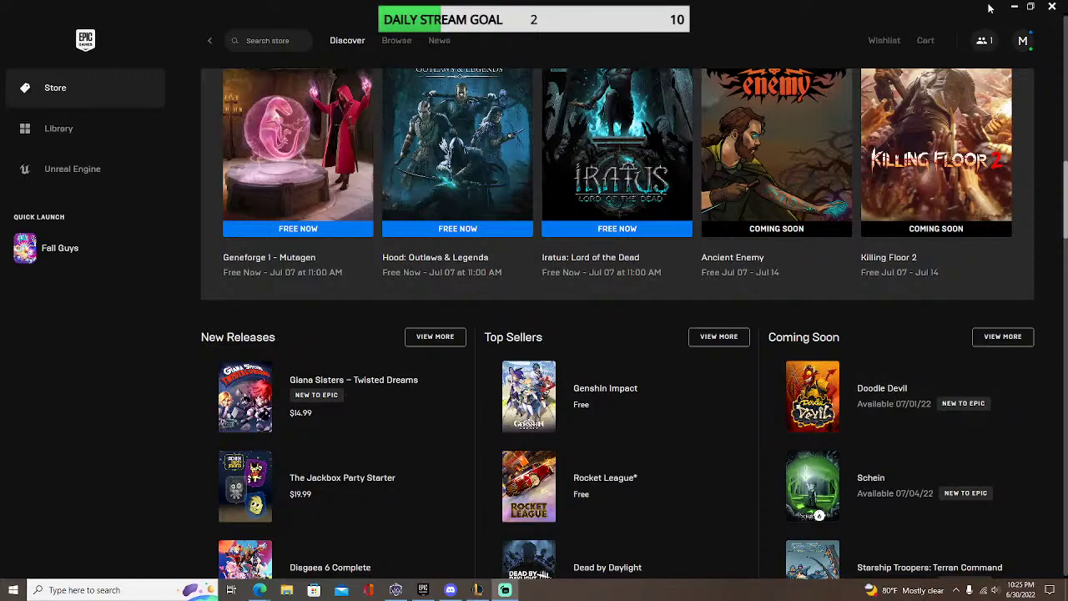
# - Minimize the Epic Games store window to reveal the League of Legends client
pyautogui.click(1013, 7)
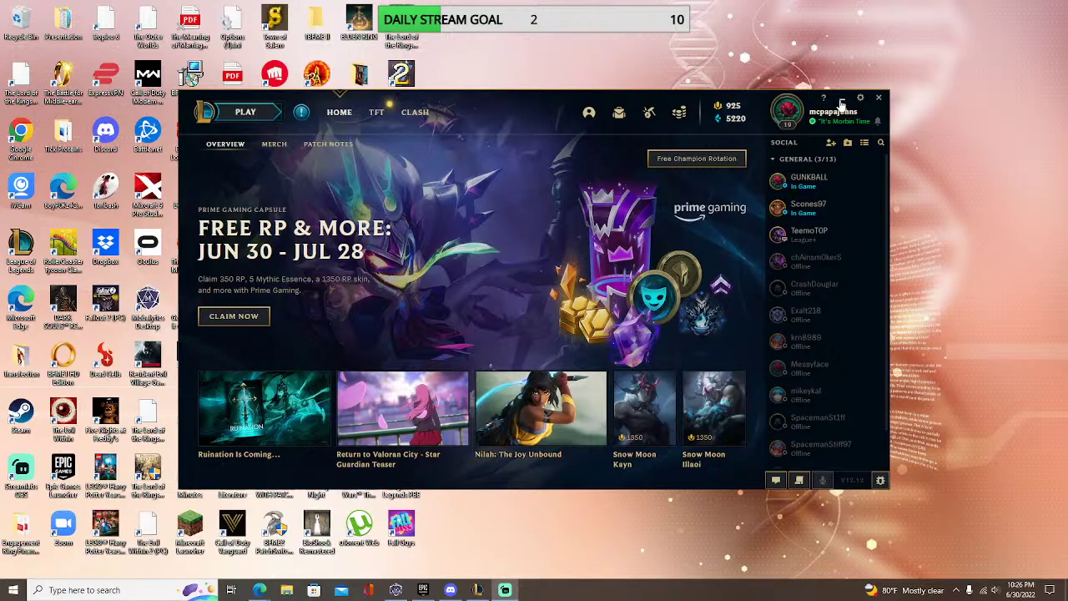
pyautogui.moveTo(259, 589)
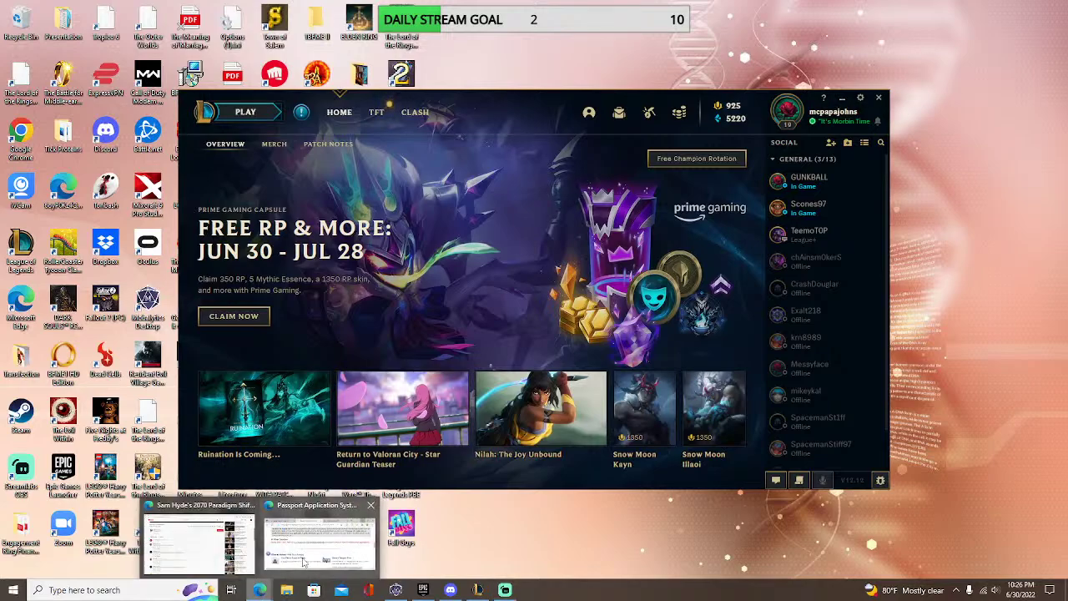
# - Maximize Edge and search Bing Images for 'to speak of wolves' in a new tab
pyautogui.click(305, 561)
pyautogui.doubleClick(711, 6)
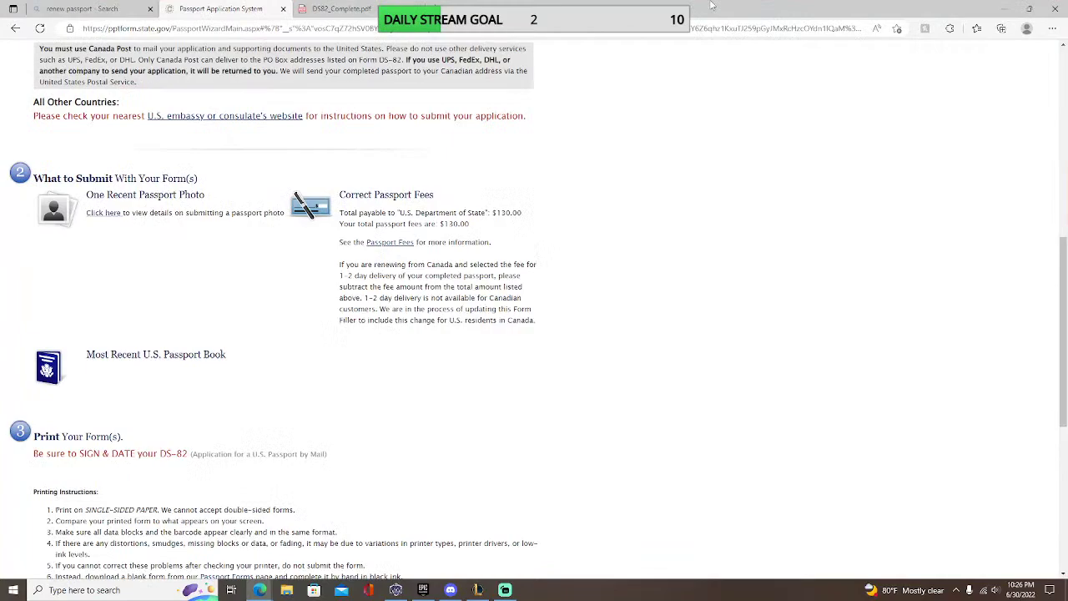
pyautogui.click(436, 8)
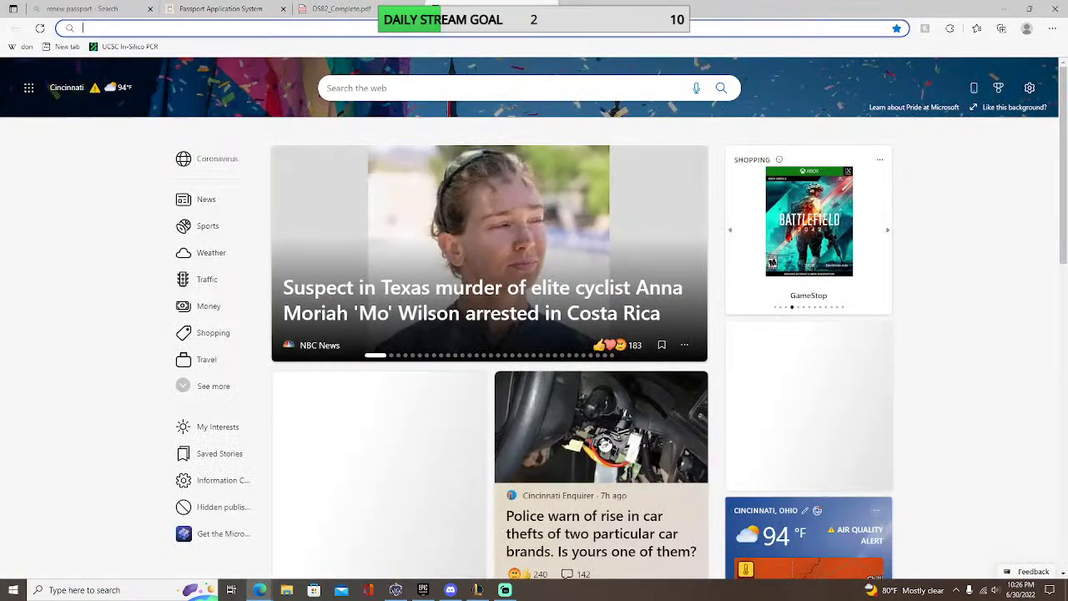
pyautogui.write('to speak o')
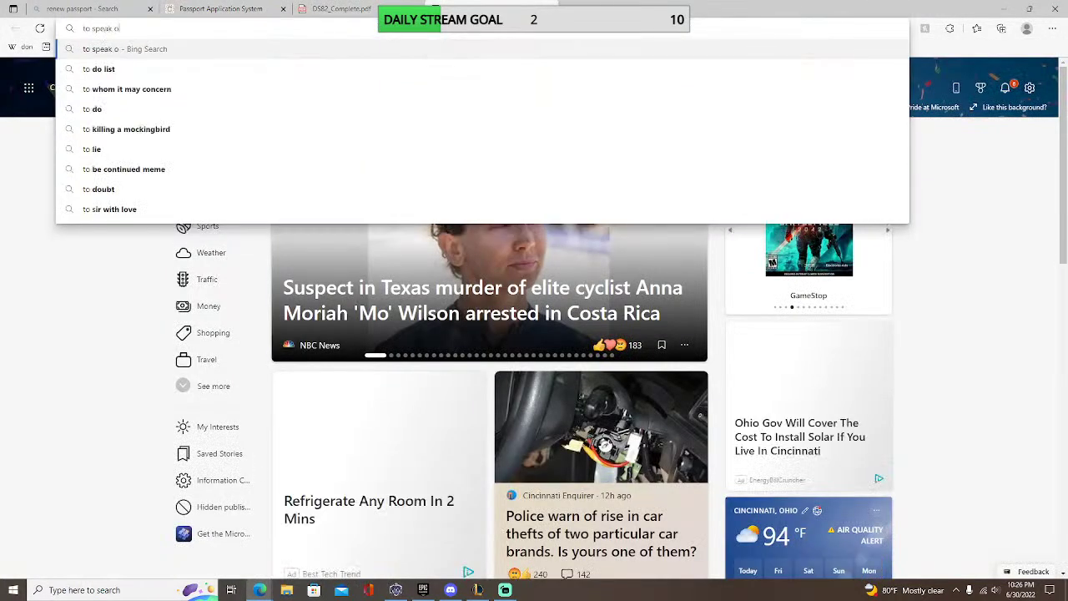
pyautogui.write('f')
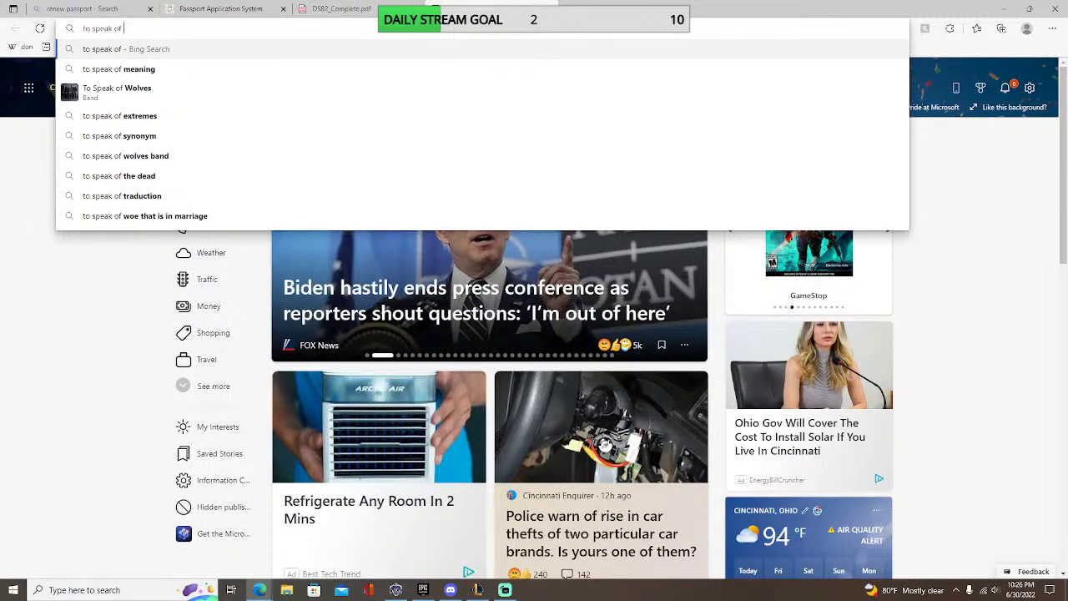
pyautogui.press('Down')
pyautogui.press('Down')
pyautogui.press('Return')
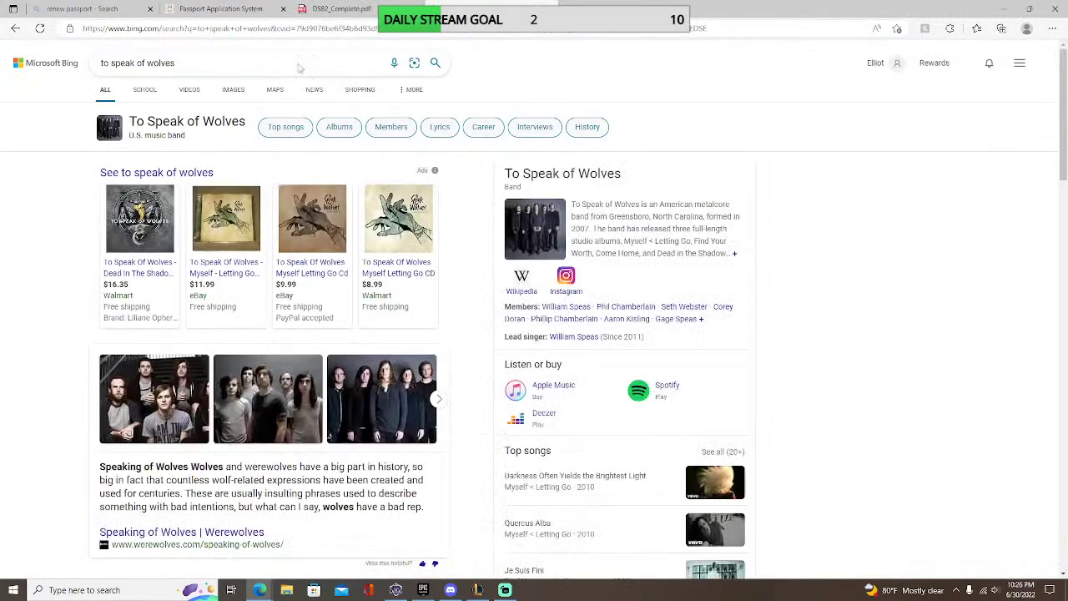
pyautogui.click(232, 90)
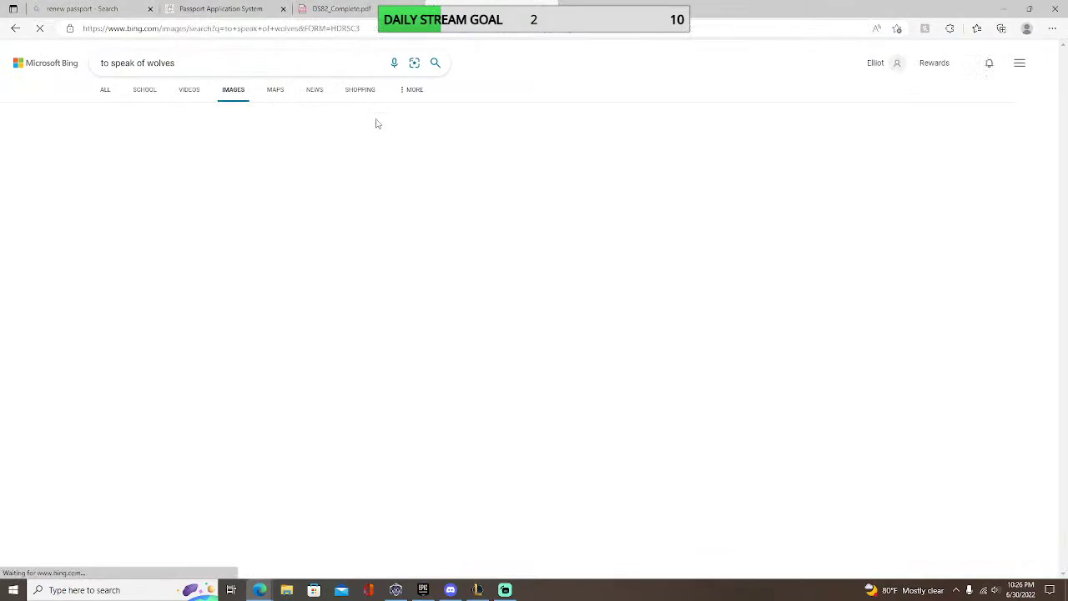
pyautogui.scroll(-2, 167, 442)
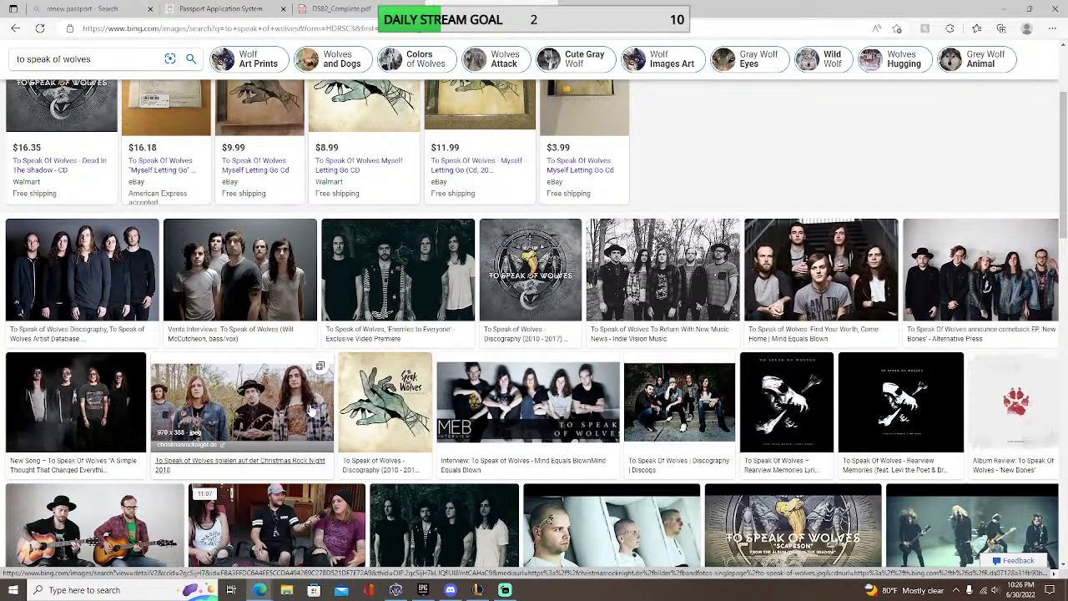
# - Briefly hide and restore the browser, then view one band photo and close it
pyautogui.click(1001, 6)
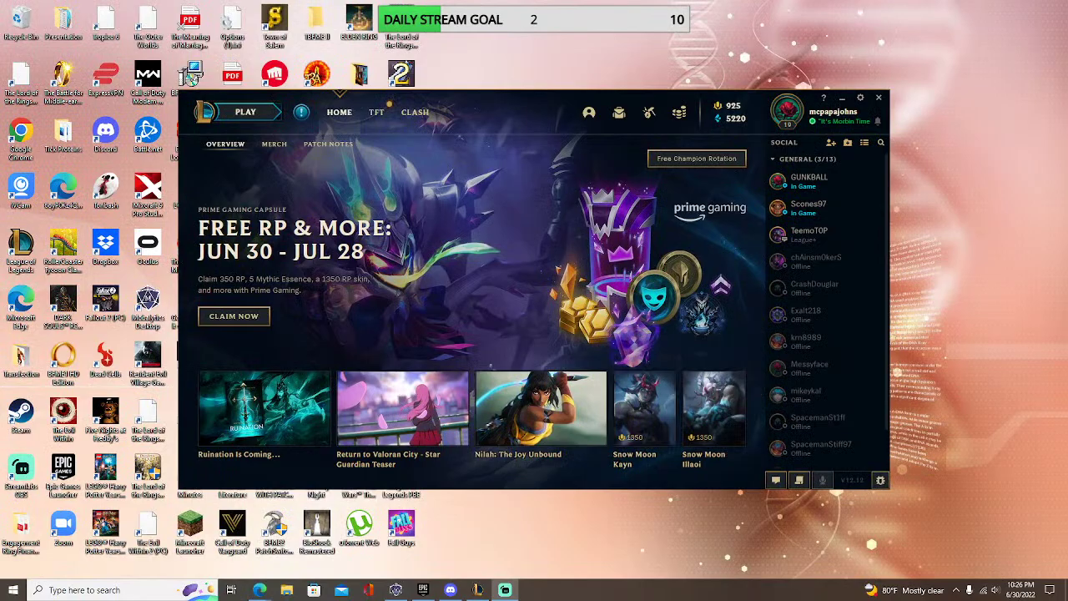
pyautogui.moveTo(259, 590)
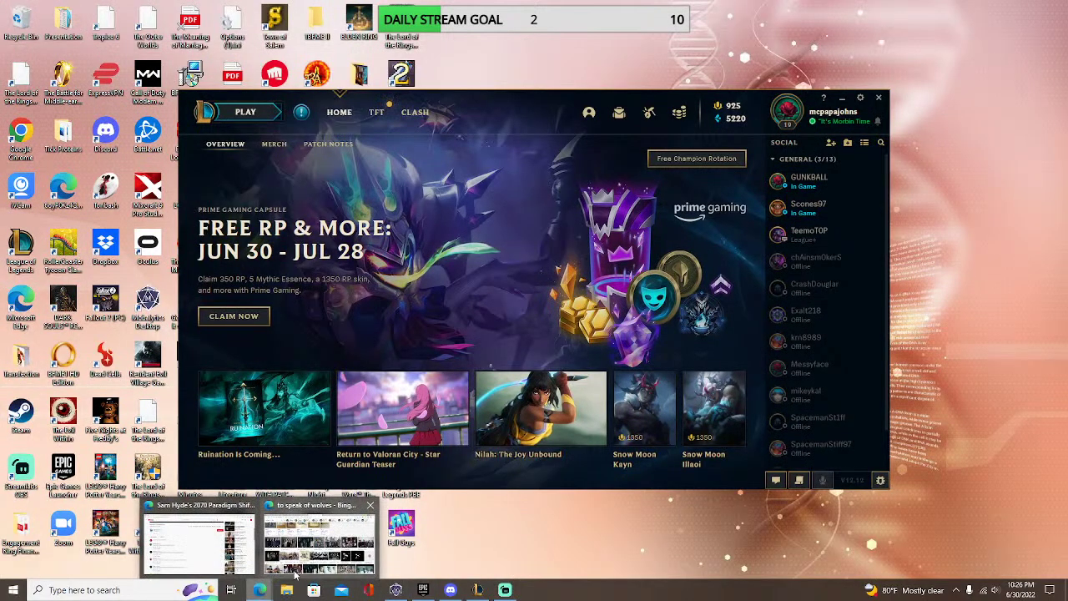
pyautogui.click(320, 538)
pyautogui.scroll(1, 371, 395)
pyautogui.scroll(-3, 372, 396)
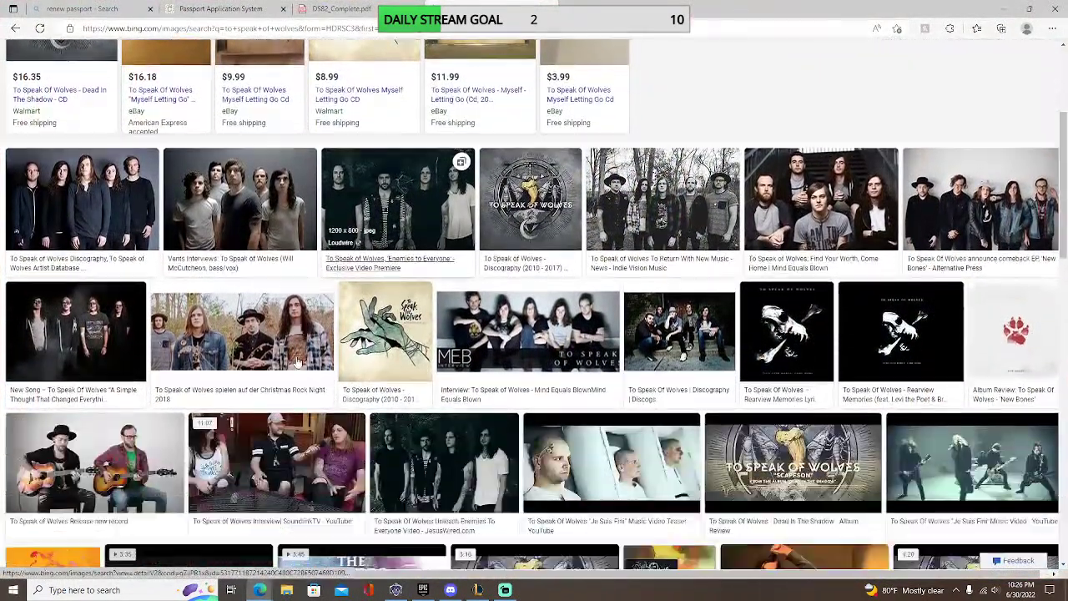
pyautogui.scroll(-3, 371, 395)
pyautogui.click(107, 152)
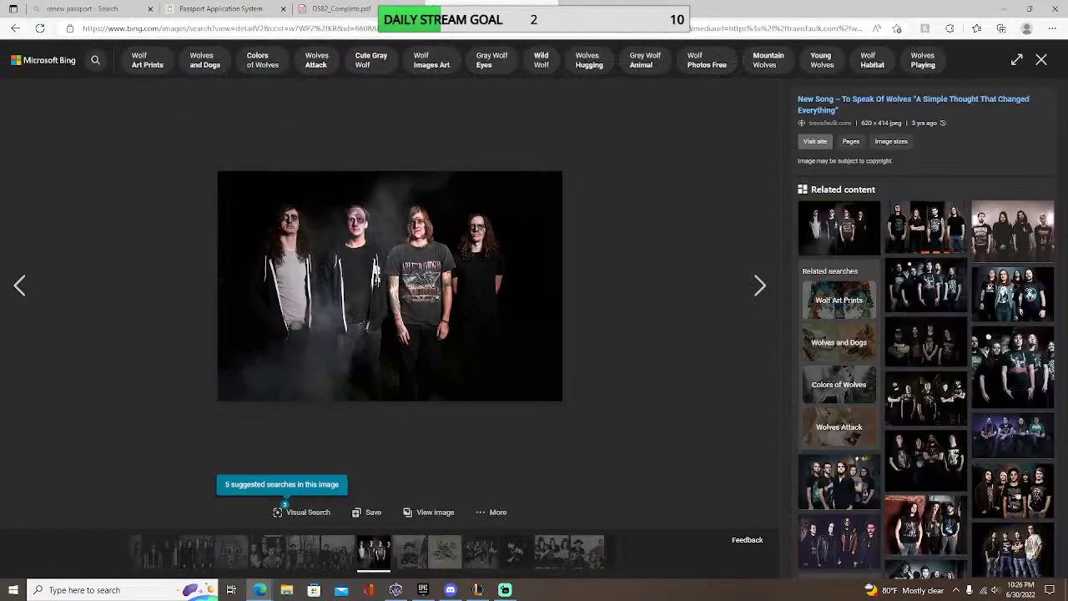
pyautogui.click(16, 30)
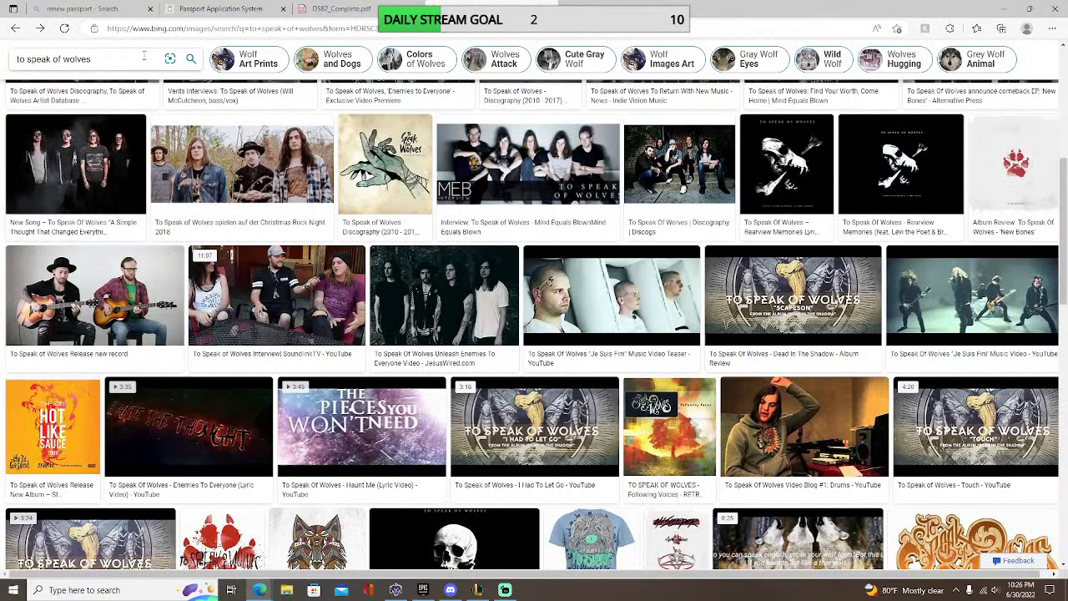
pyautogui.write('Gideon')
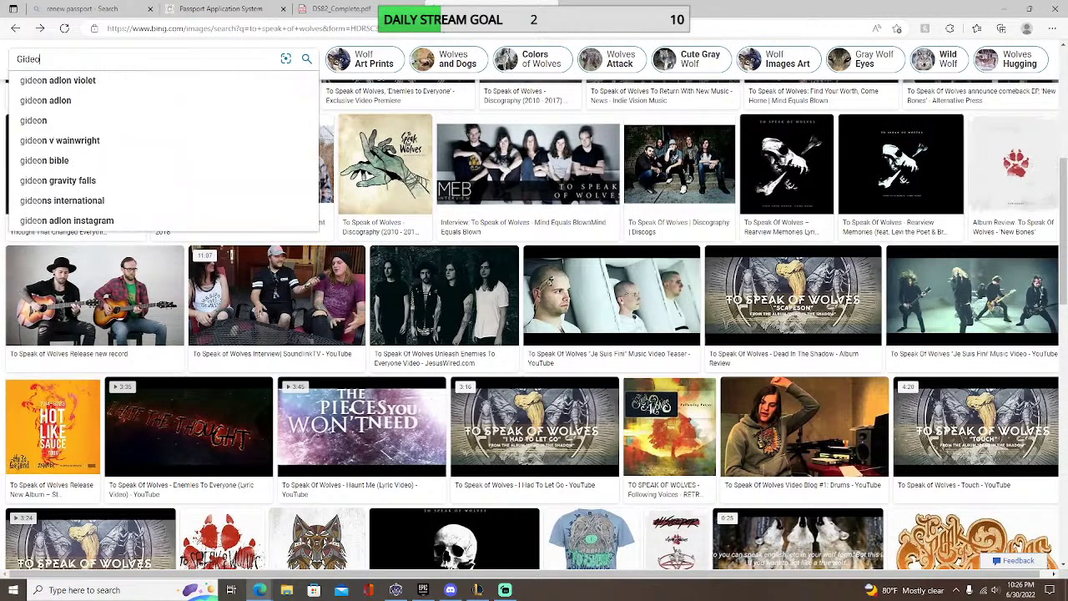
# - Search images for 'Gideon Metalcore' and close the passport and DS82_Complete.pdf tabs
pyautogui.press('Return')
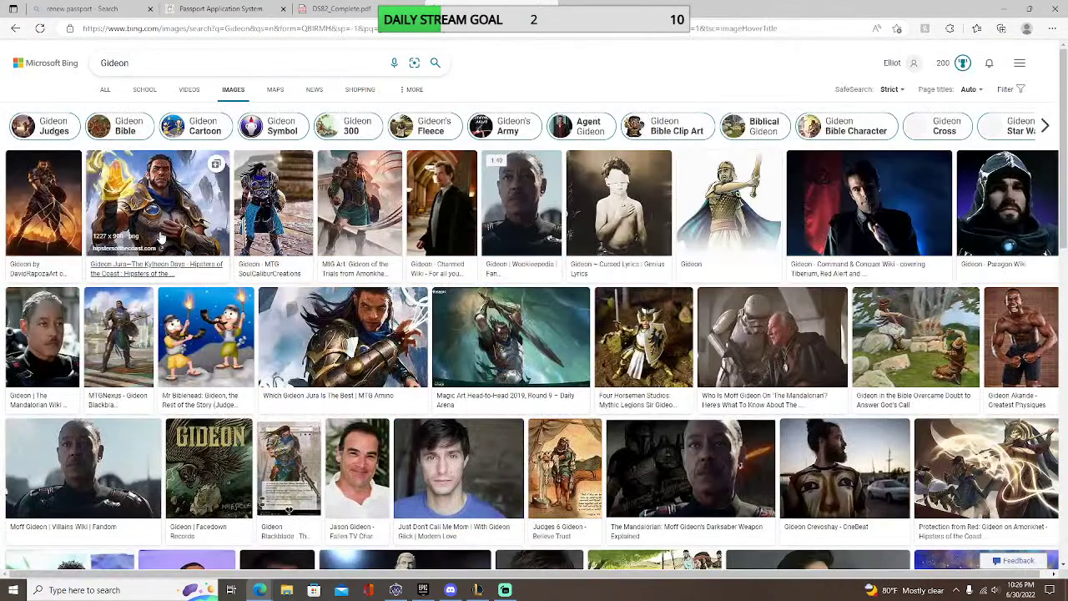
pyautogui.click(162, 60)
pyautogui.write('M')
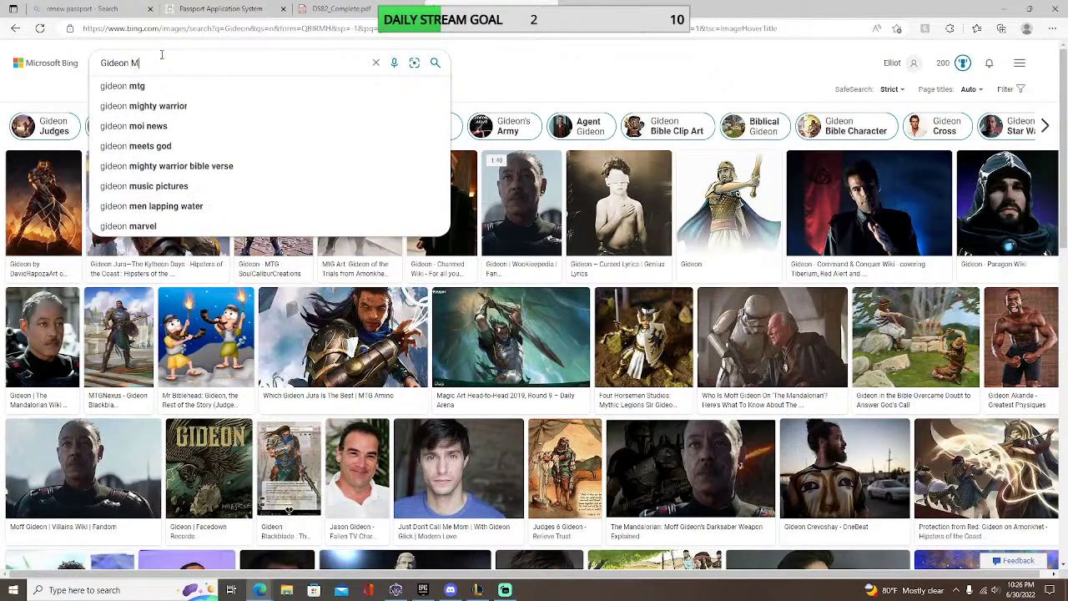
pyautogui.write('etalcore')
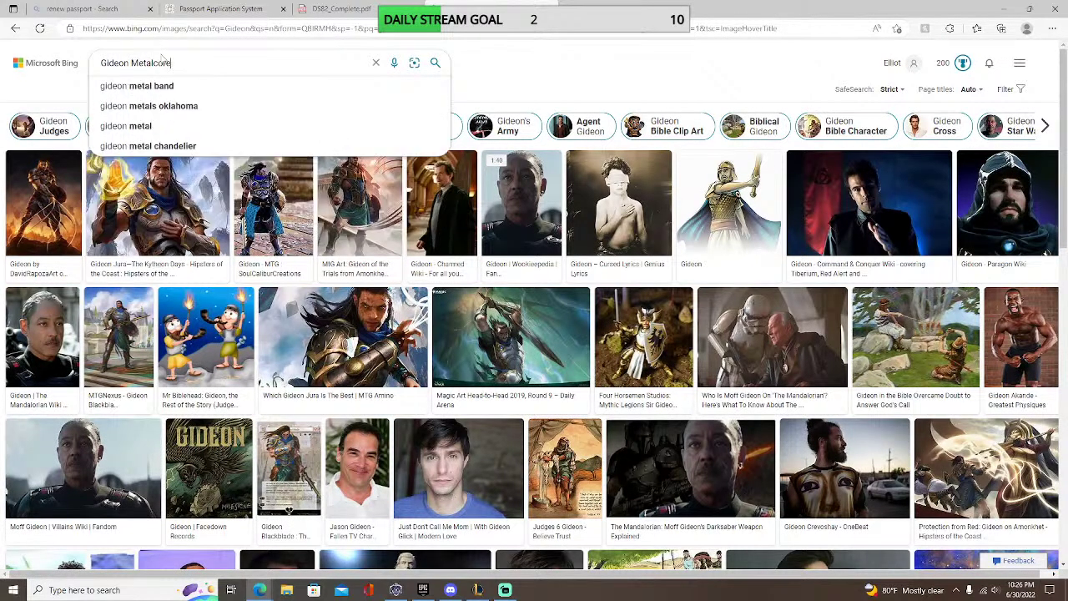
pyautogui.press('Return')
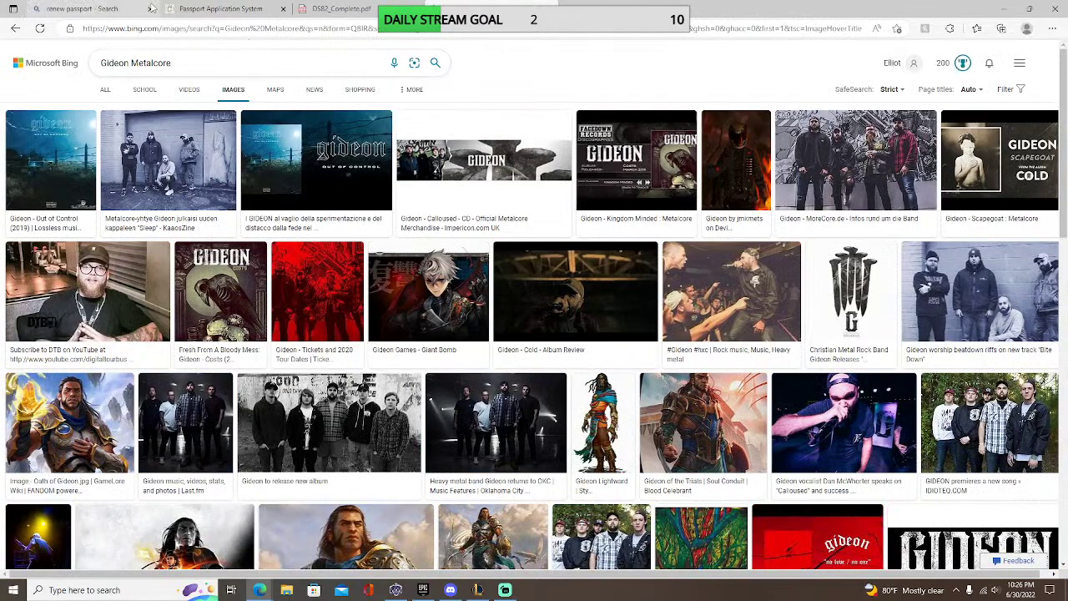
pyautogui.click(150, 9)
pyautogui.click(153, 9)
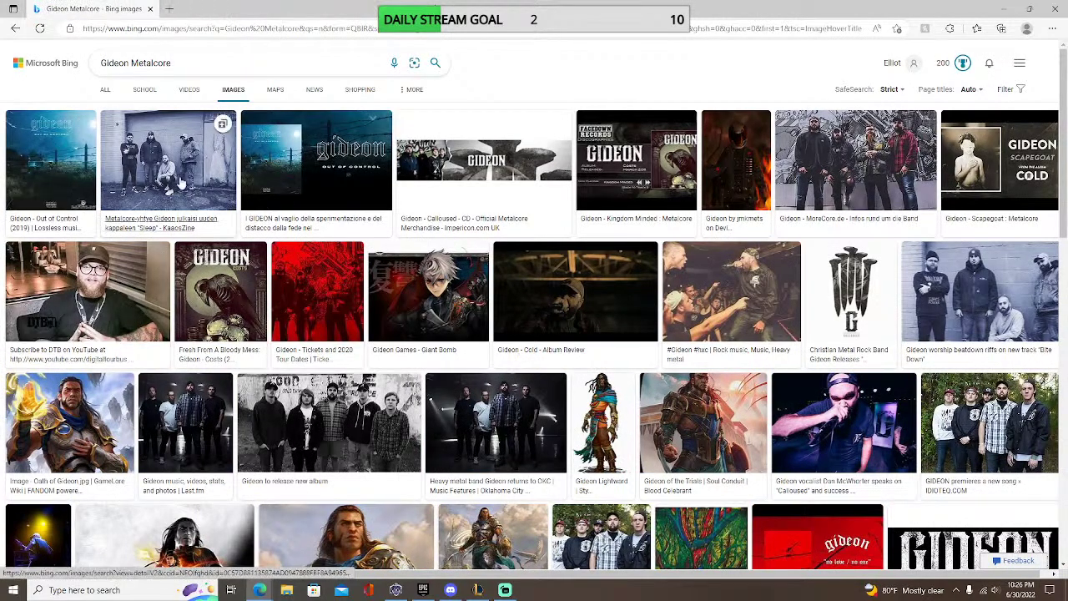
# - View a Gideon band photo and the GIDEON logo, then search the web for crossword
pyautogui.click(177, 173)
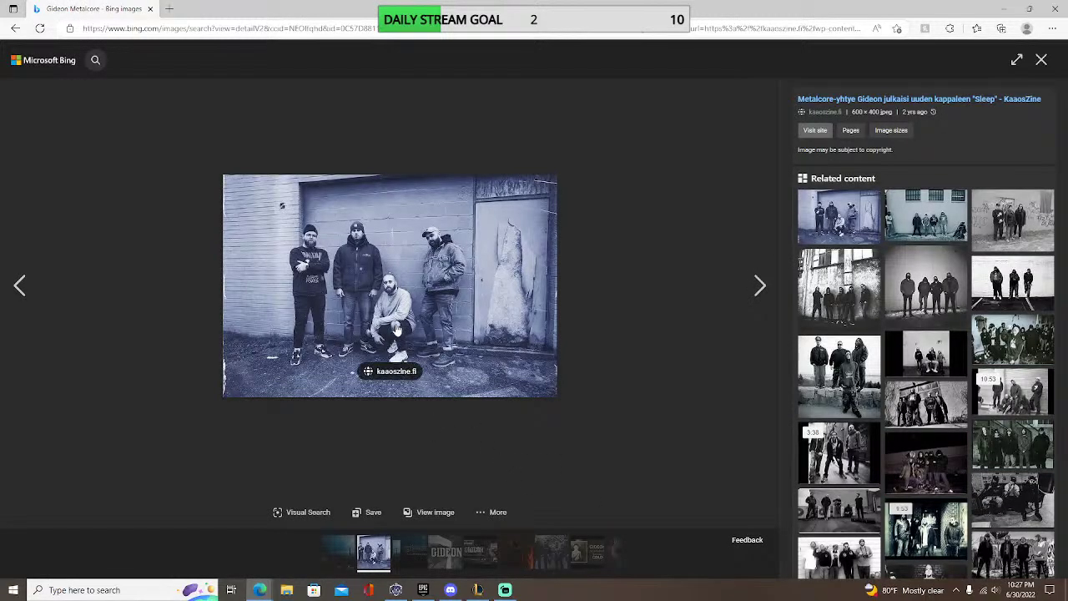
pyautogui.click(15, 28)
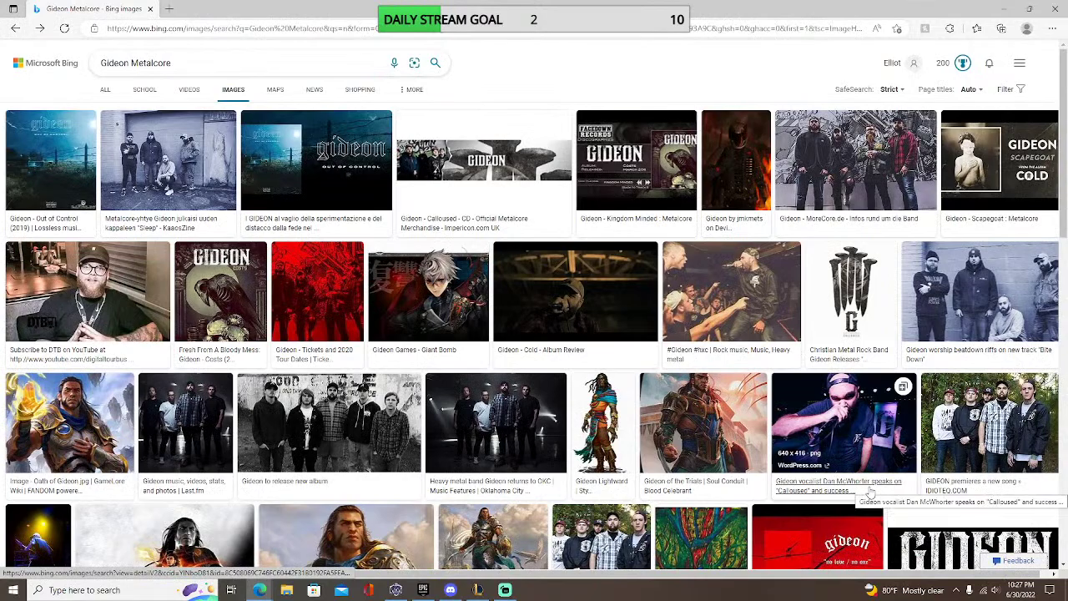
pyautogui.scroll(-5, 557, 370)
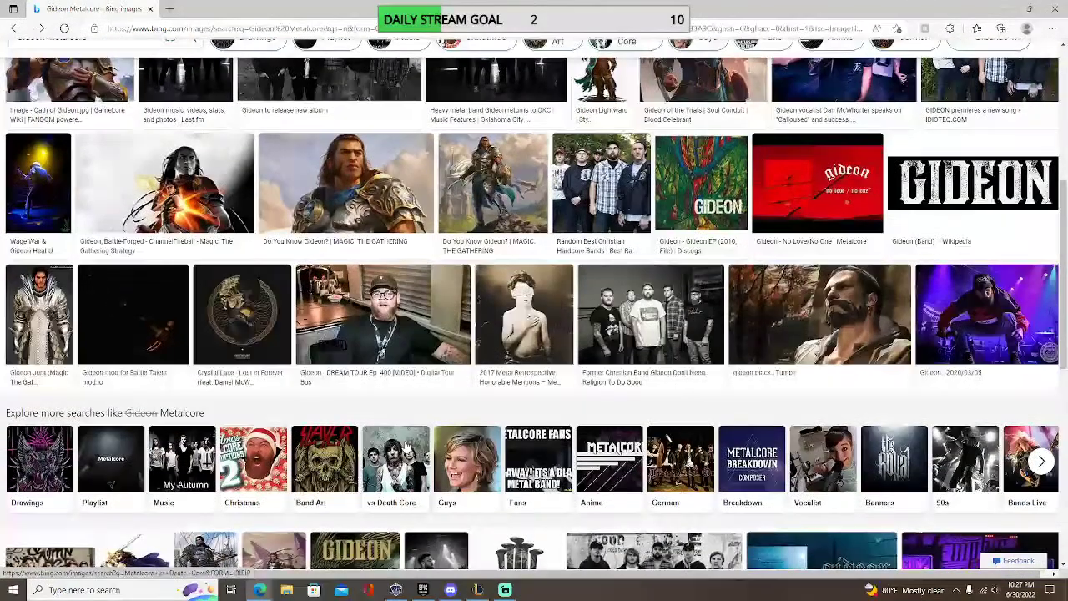
pyautogui.click(942, 198)
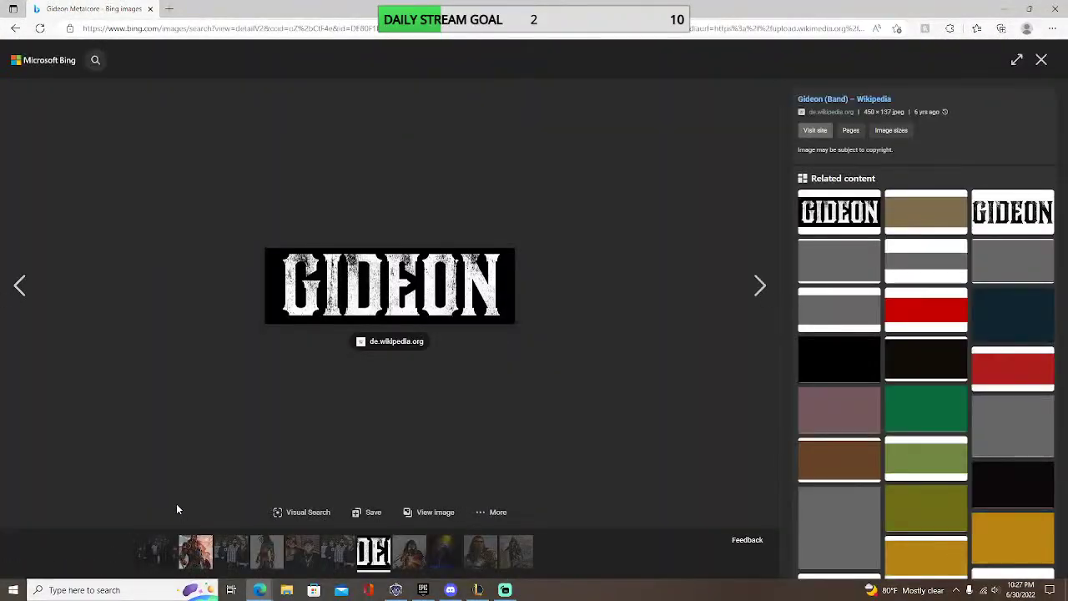
pyautogui.click(94, 28)
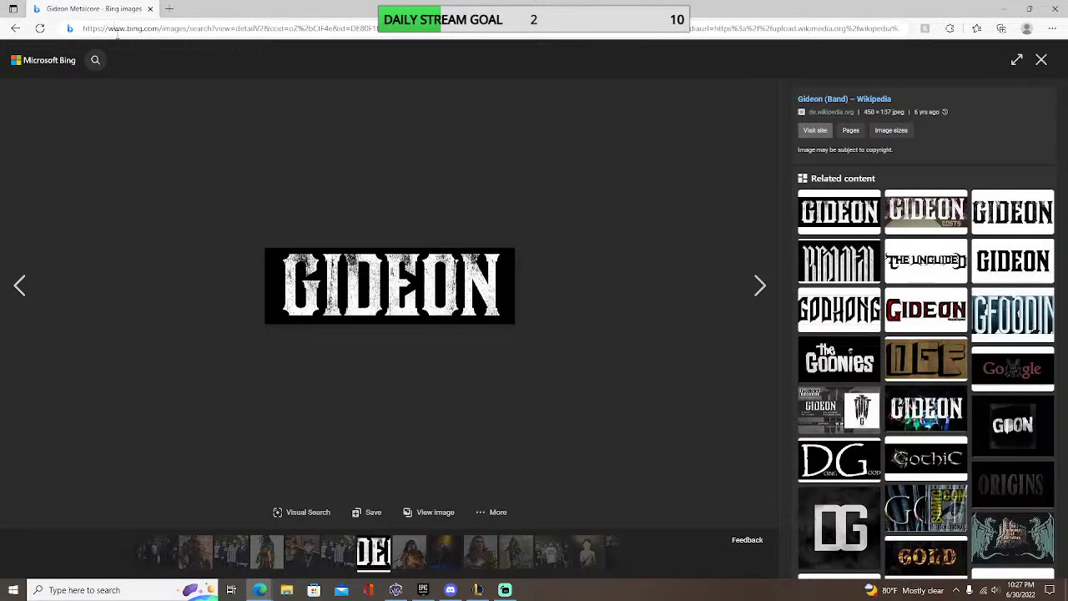
pyautogui.write('crossword')
pyautogui.press('Return')
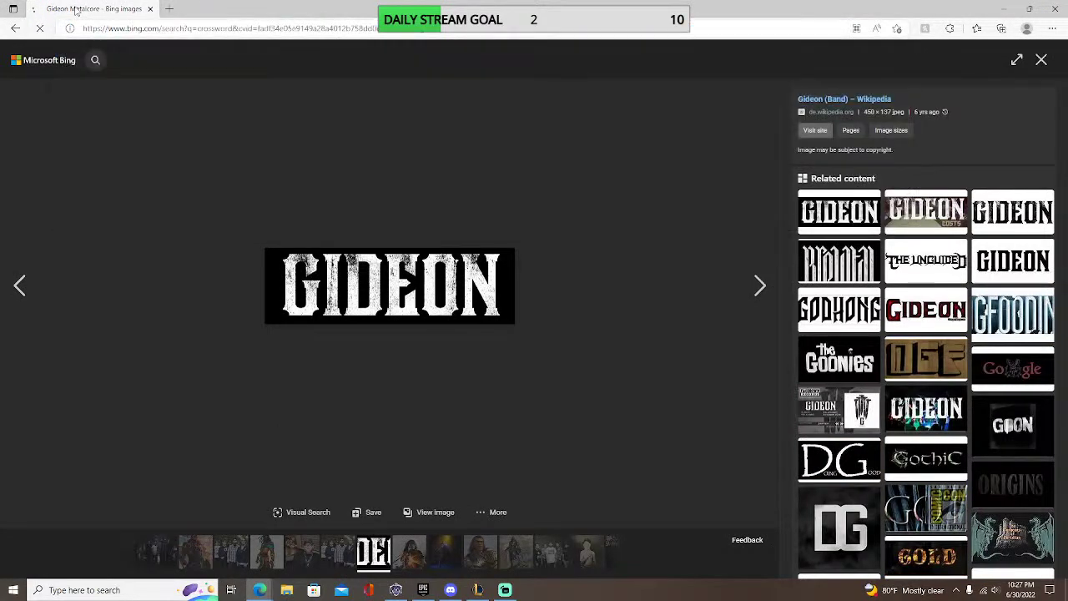
# - Shorten the search to 'cross', run it, and close the opened image
pyautogui.moveTo(146, 66); pyautogui.dragTo(122, 67)
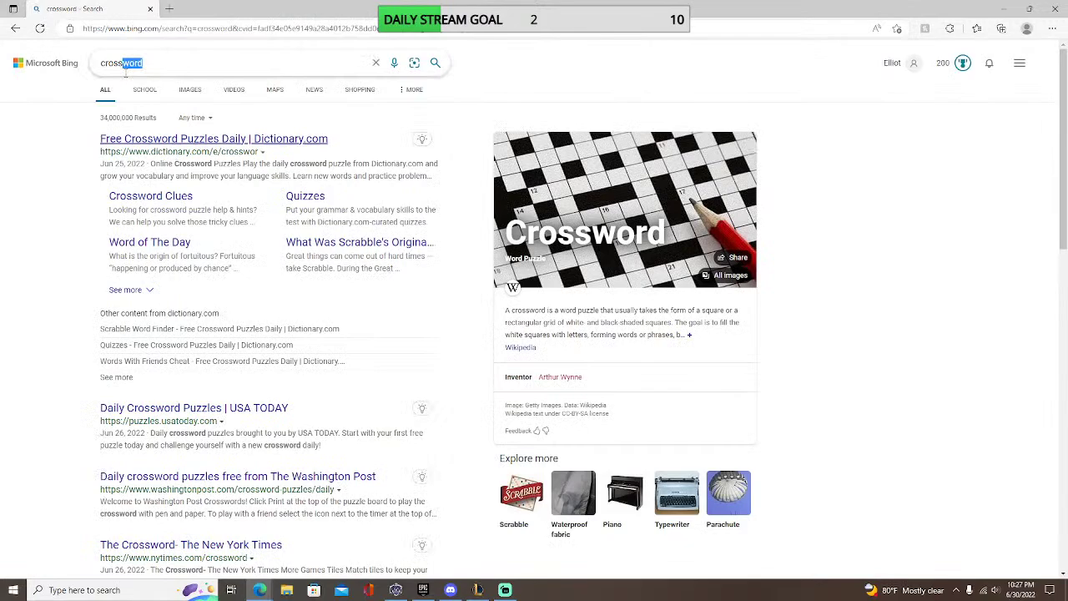
pyautogui.press('BackSpace')
pyautogui.press('Return')
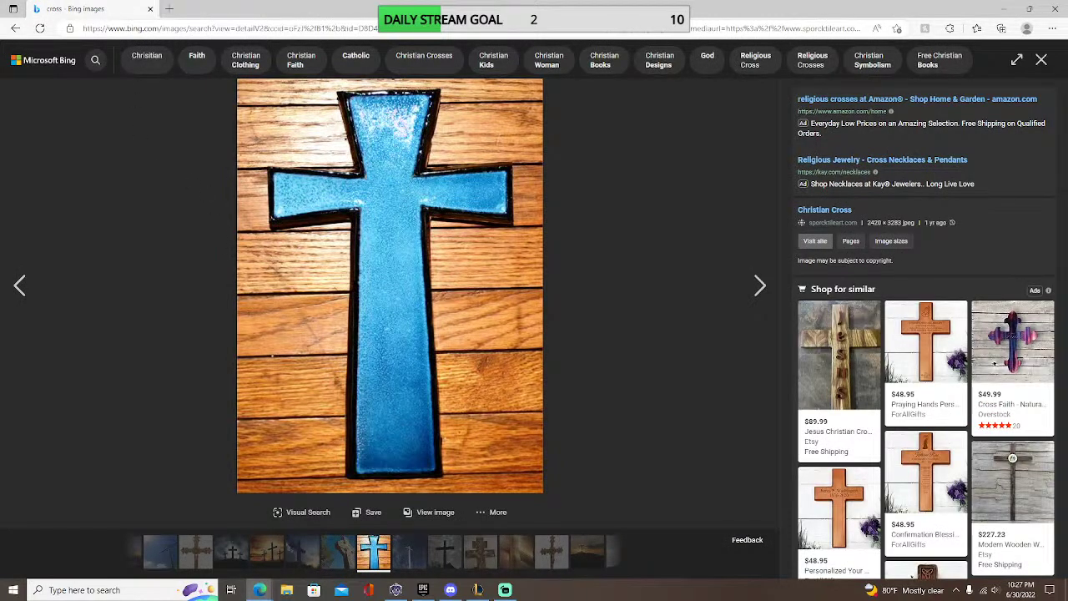
pyautogui.click(15, 29)
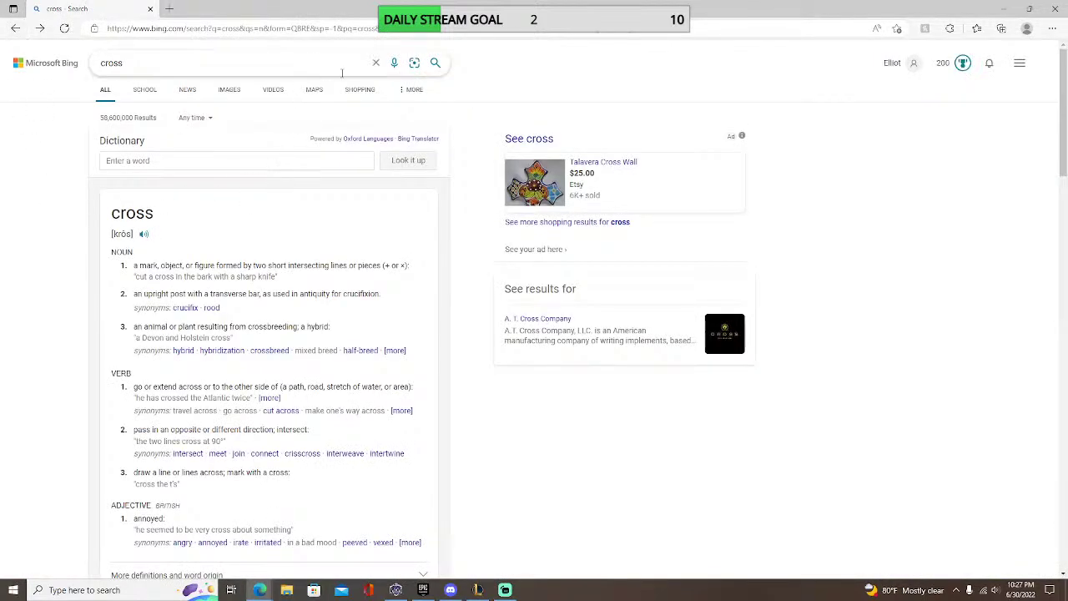
# - Go back to the Gideon Metalcore images, then leave Bing at its home page and minimize Edge
pyautogui.click(375, 62)
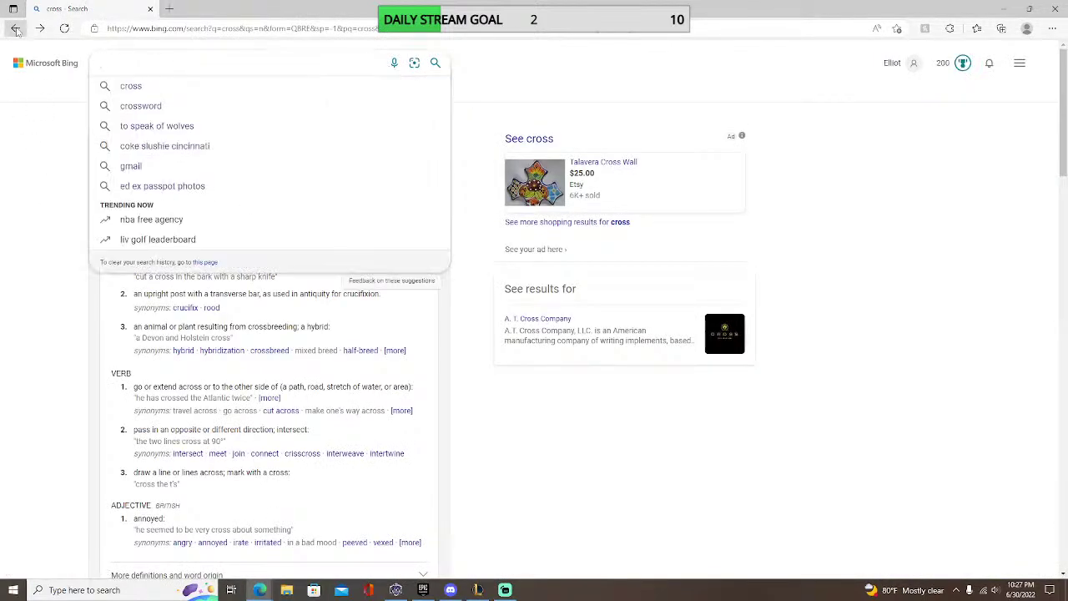
pyautogui.click(15, 28)
pyautogui.click(16, 31)
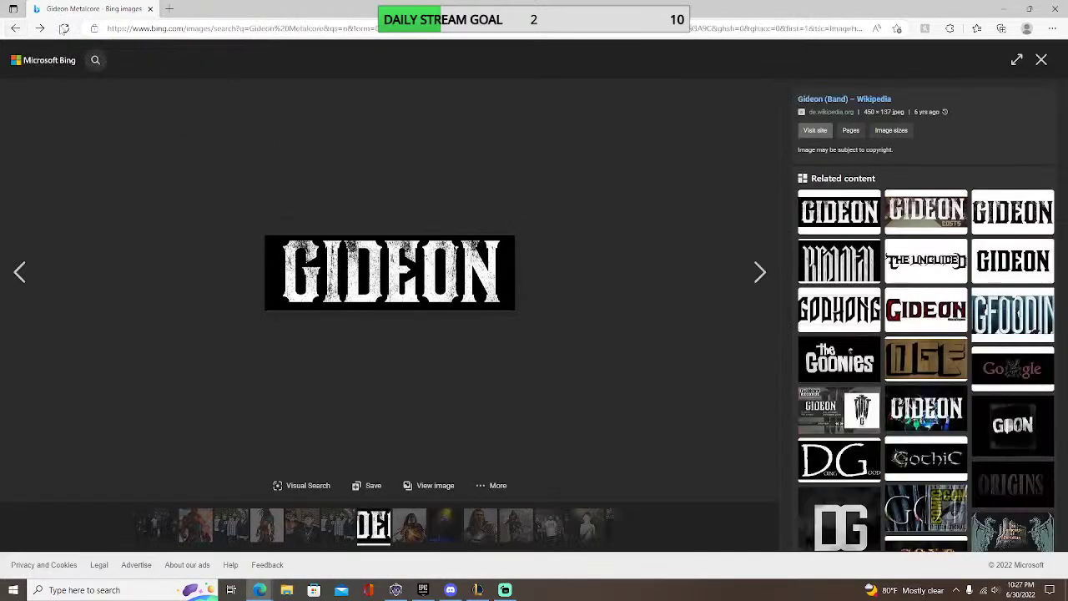
pyautogui.click(15, 29)
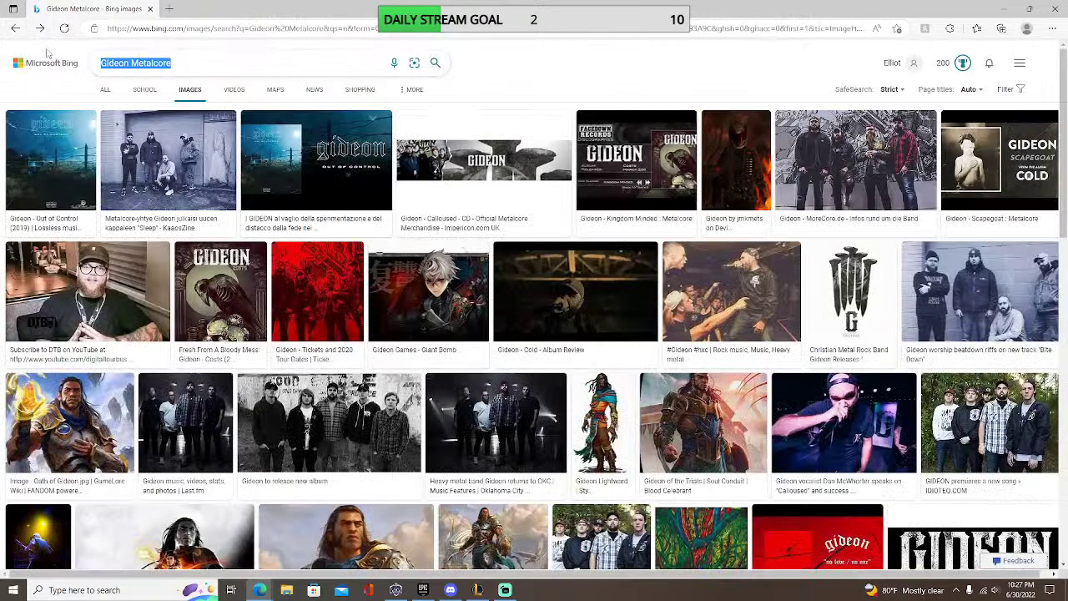
pyautogui.click(370, 63)
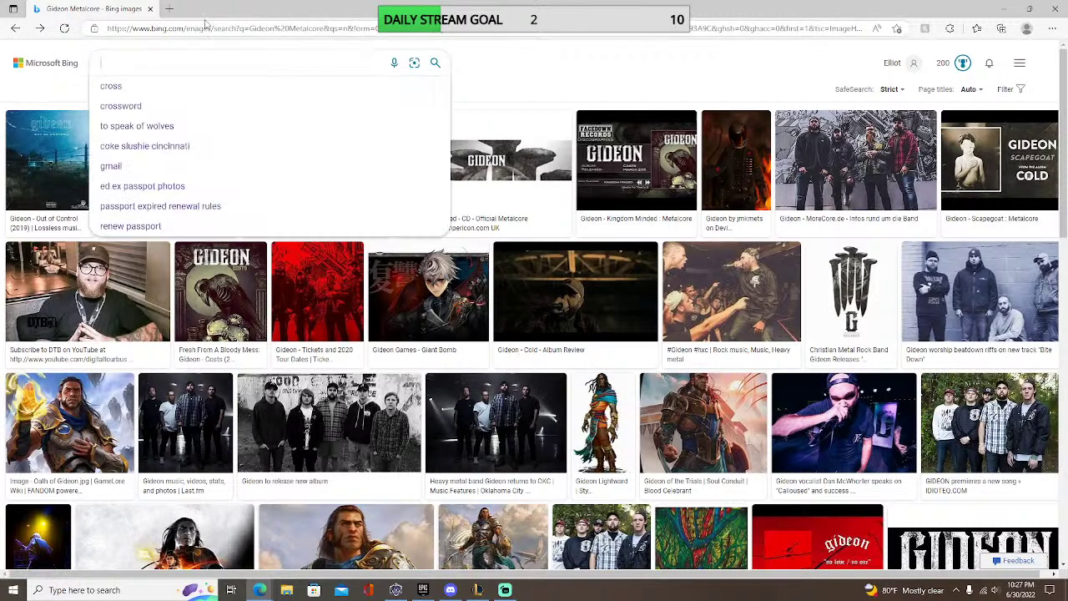
pyautogui.click(42, 67)
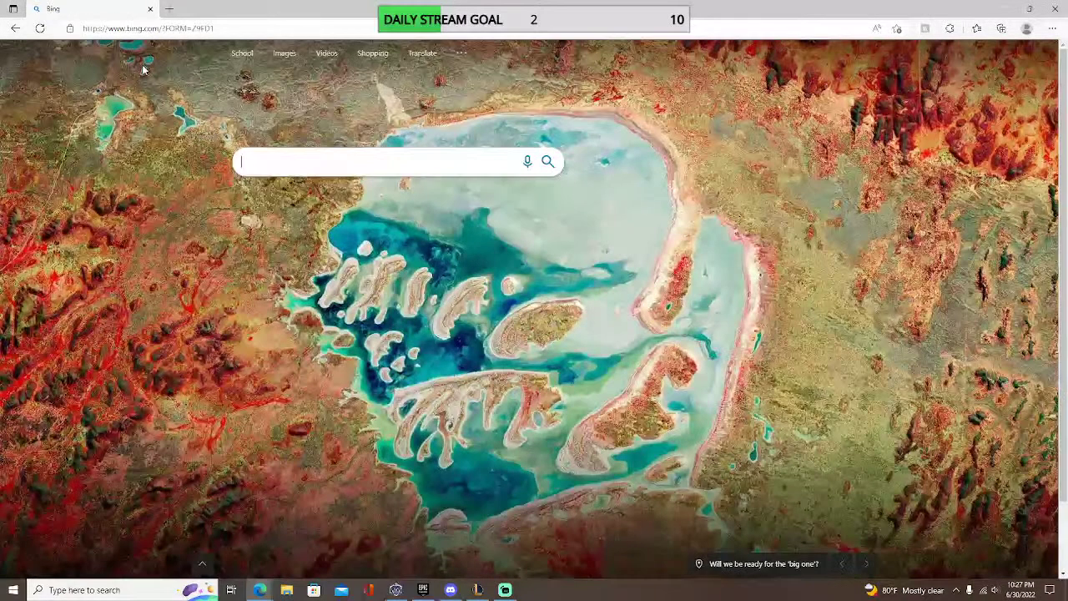
pyautogui.click(1007, 10)
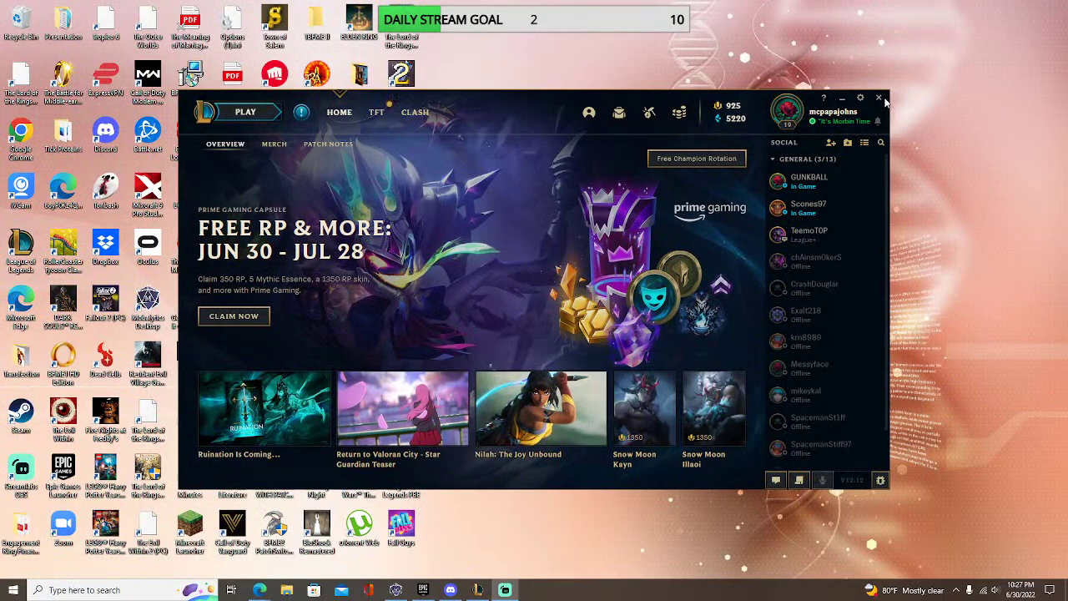
# - Nudge the League client window, then create a ranked Teamfight Tactics party lobby
pyautogui.moveTo(491, 101)
pyautogui.mouseDown()
pyautogui.moveTo(470, 91)
pyautogui.moveTo(467, 75)
pyautogui.mouseUp()
pyautogui.click(352, 84)
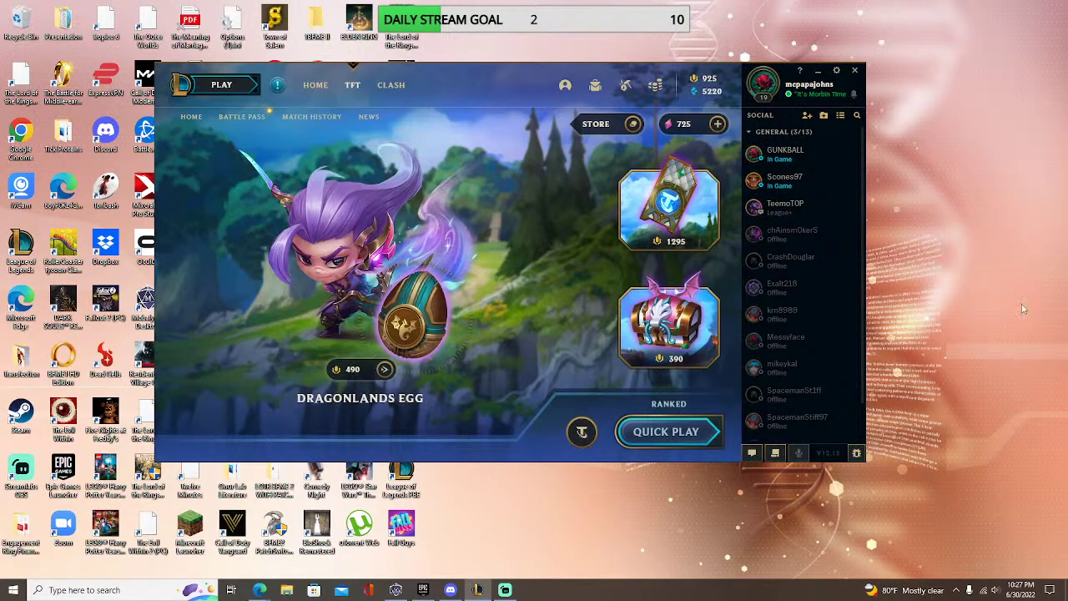
pyautogui.click(686, 444)
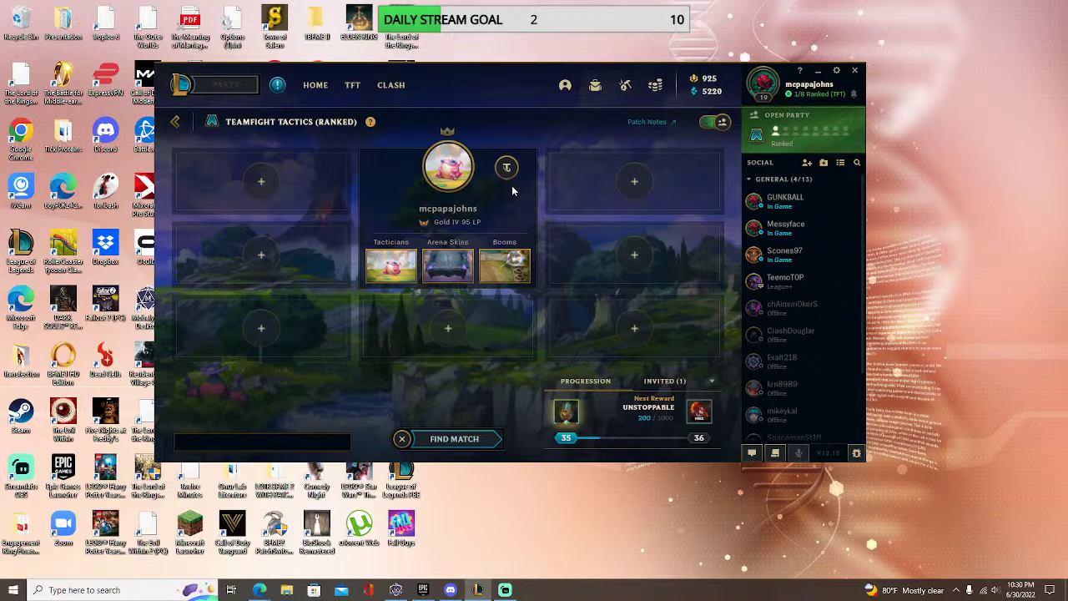
pyautogui.moveTo(784, 201)
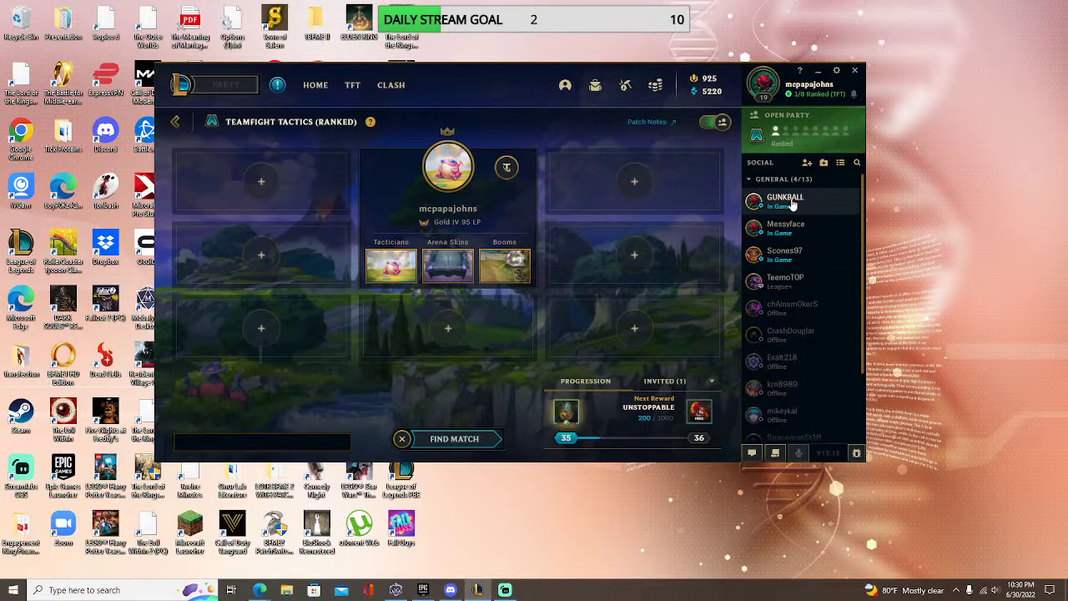
pyautogui.click(792, 205)
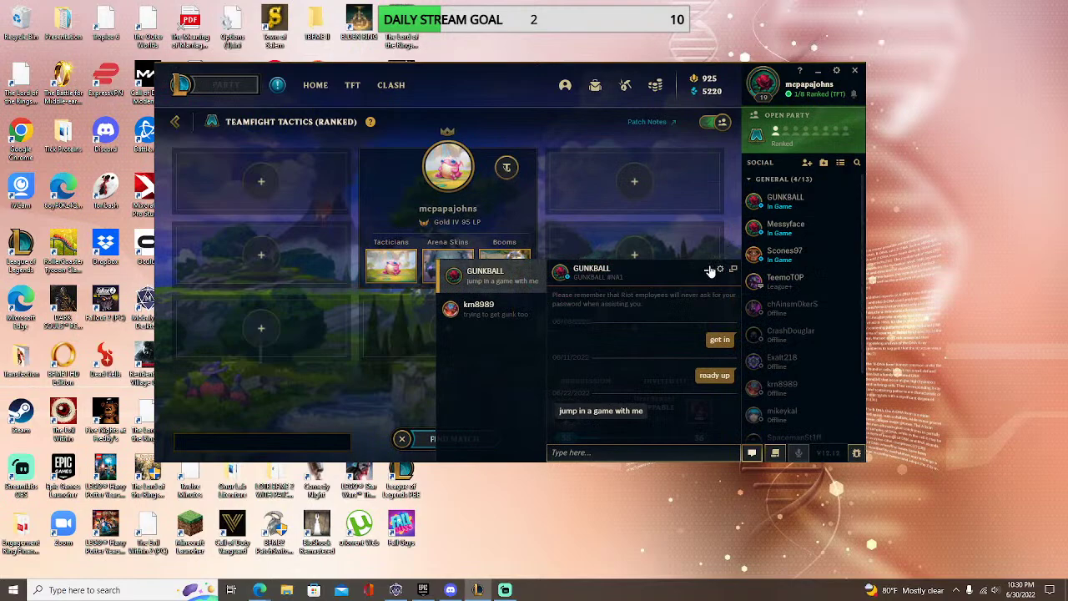
pyautogui.click(709, 271)
pyautogui.click(754, 293)
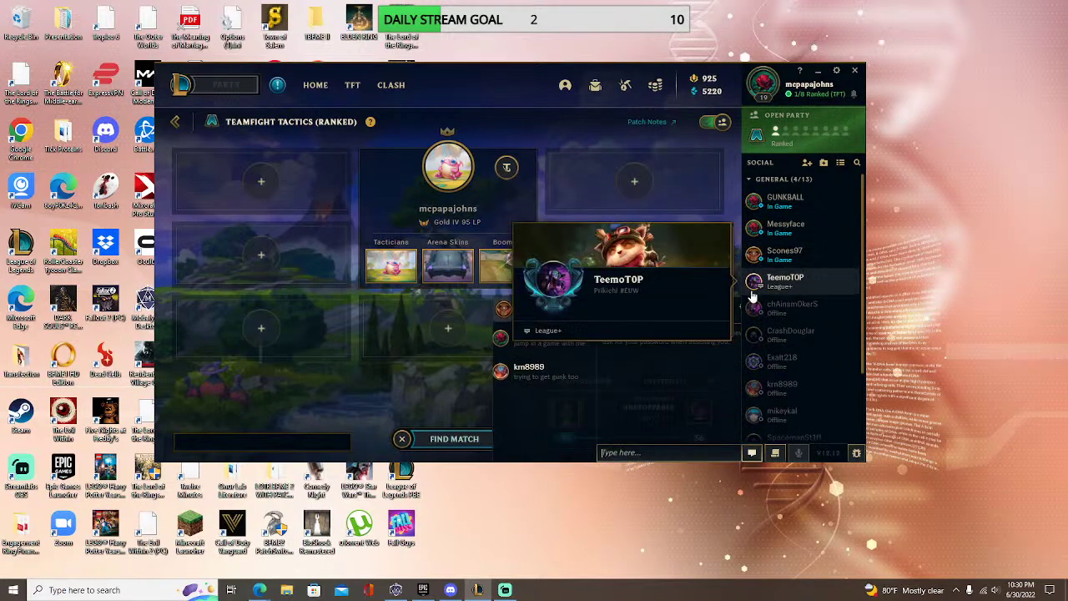
pyautogui.click(780, 256)
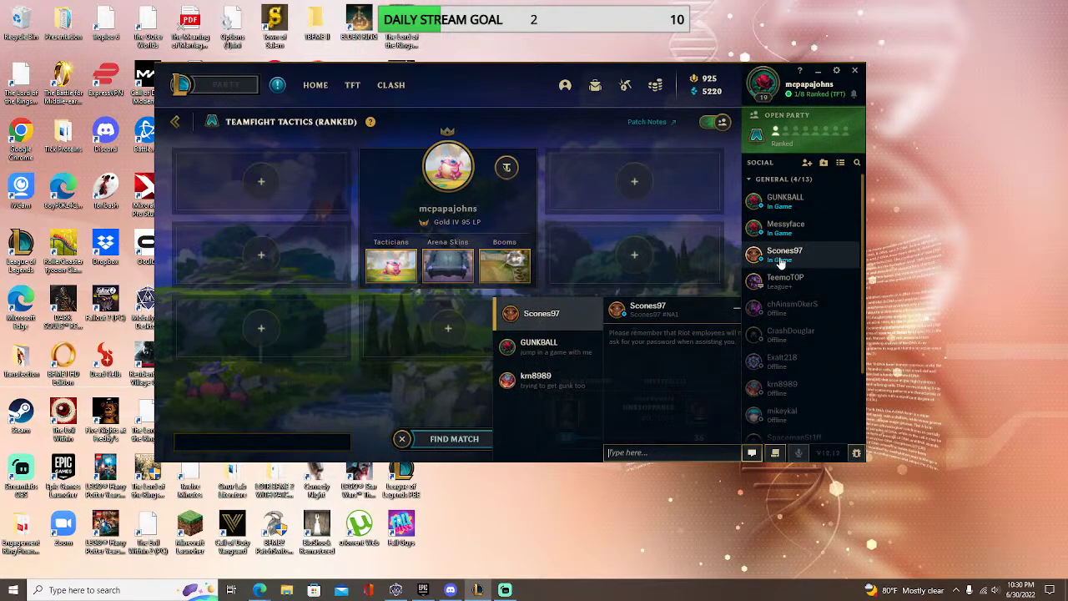
pyautogui.click(710, 271)
pyautogui.moveTo(784, 254)
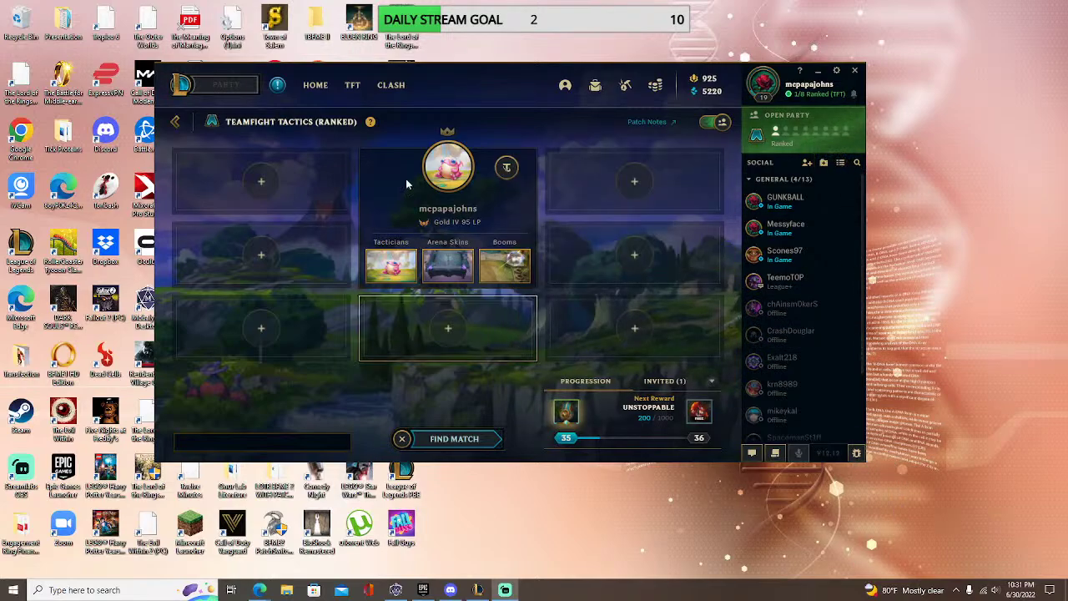
pyautogui.moveTo(456, 86)
pyautogui.mouseDown()
pyautogui.moveTo(501, 79)
pyautogui.moveTo(504, 101)
pyautogui.mouseUp()
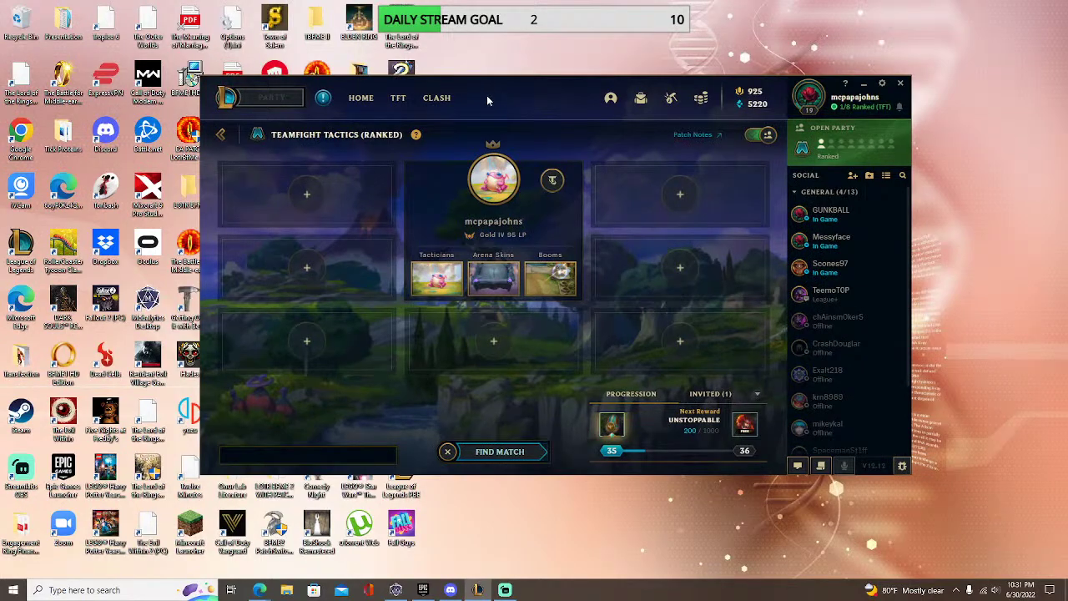
pyautogui.moveTo(513, 101); pyautogui.dragTo(483, 84)
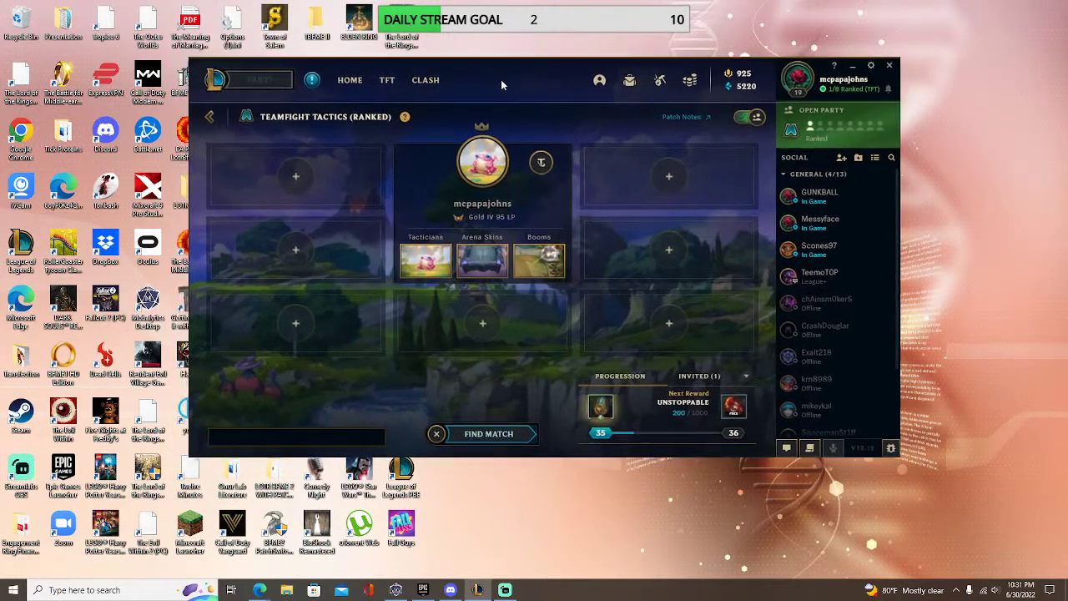